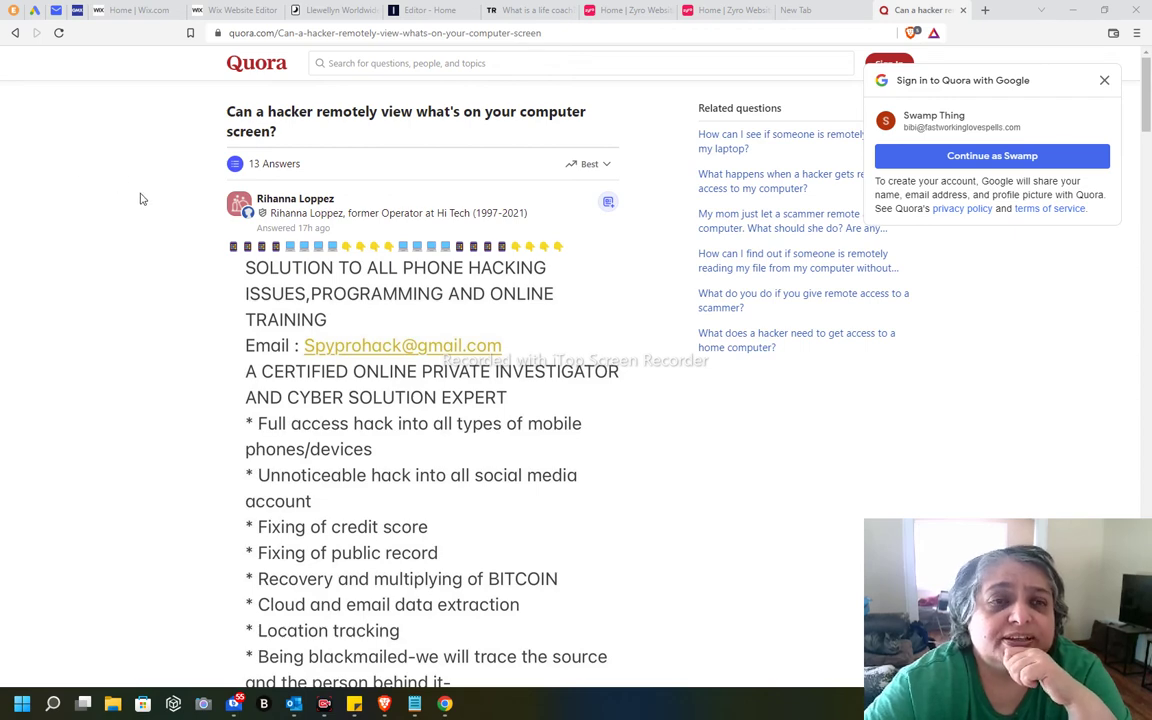
{"action": "scroll", "coordinate": [140, 198], "scroll_direction": "down", "scroll_amount": 2}
{"action": "scroll", "coordinate": [140, 198], "scroll_direction": "up", "scroll_amount": 2}
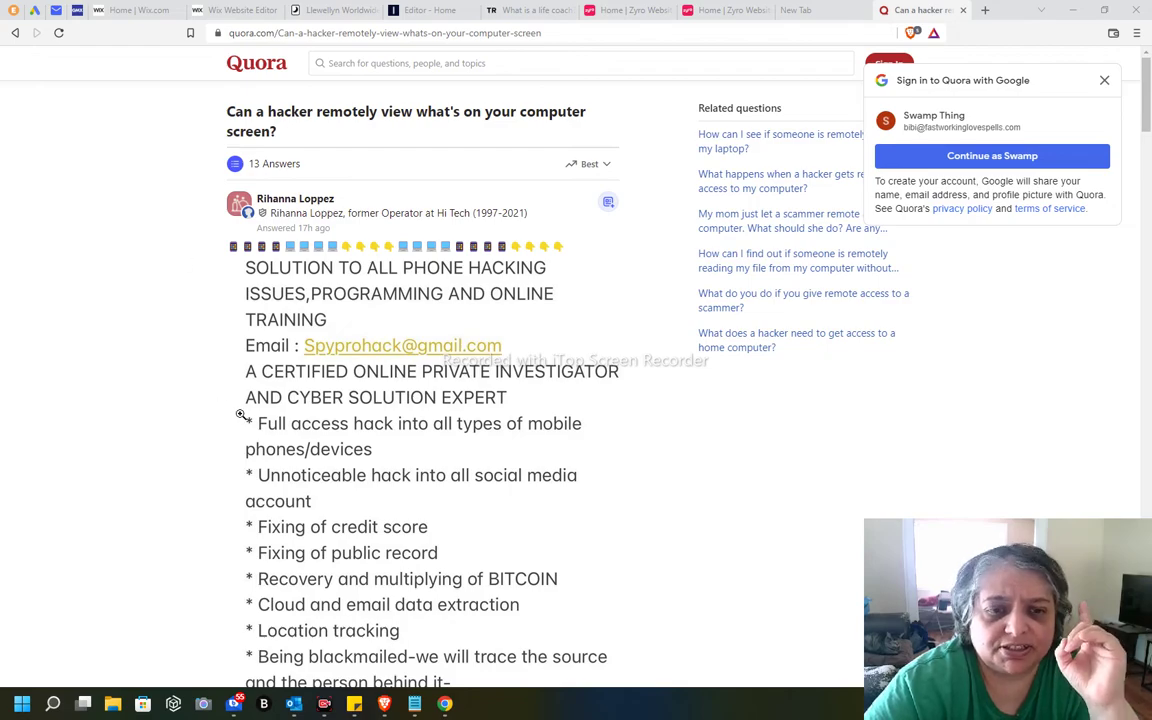
- In Chrome, search 'clickcease' in a new tab and open the official ClickCease site
{"action": "left_click", "coordinate": [445, 706]}
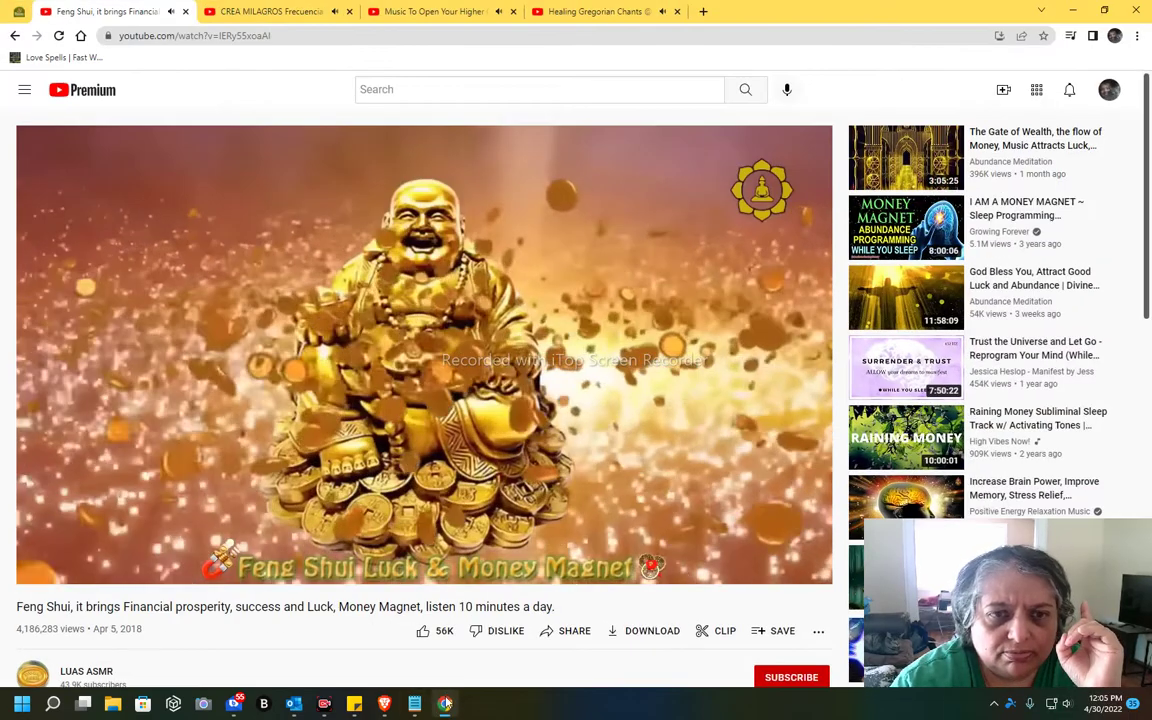
{"action": "left_click", "coordinate": [861, 11]}
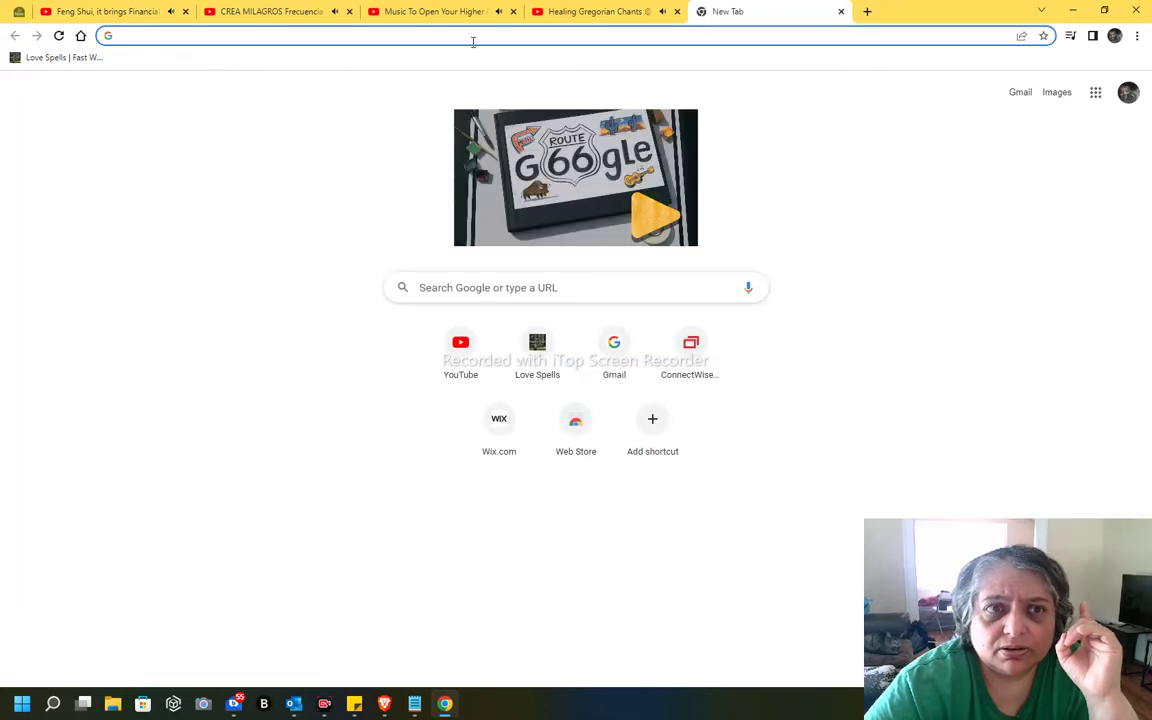
{"action": "type", "text": "clickcease"}
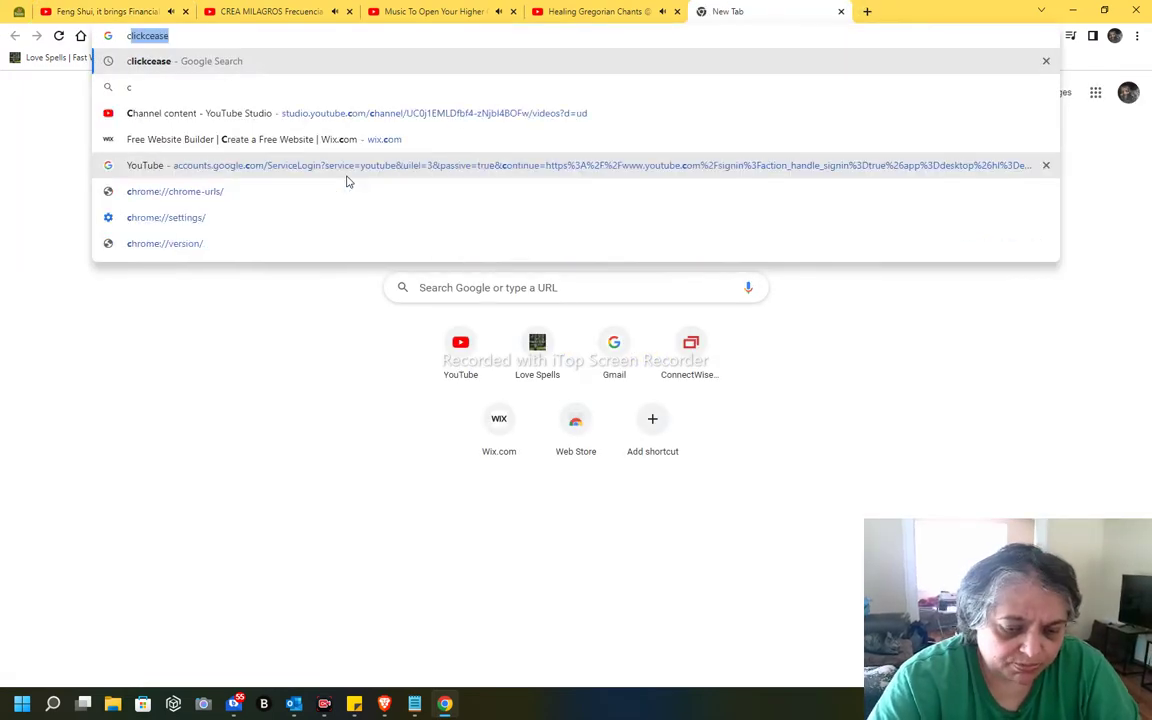
{"action": "left_click", "coordinate": [240, 61]}
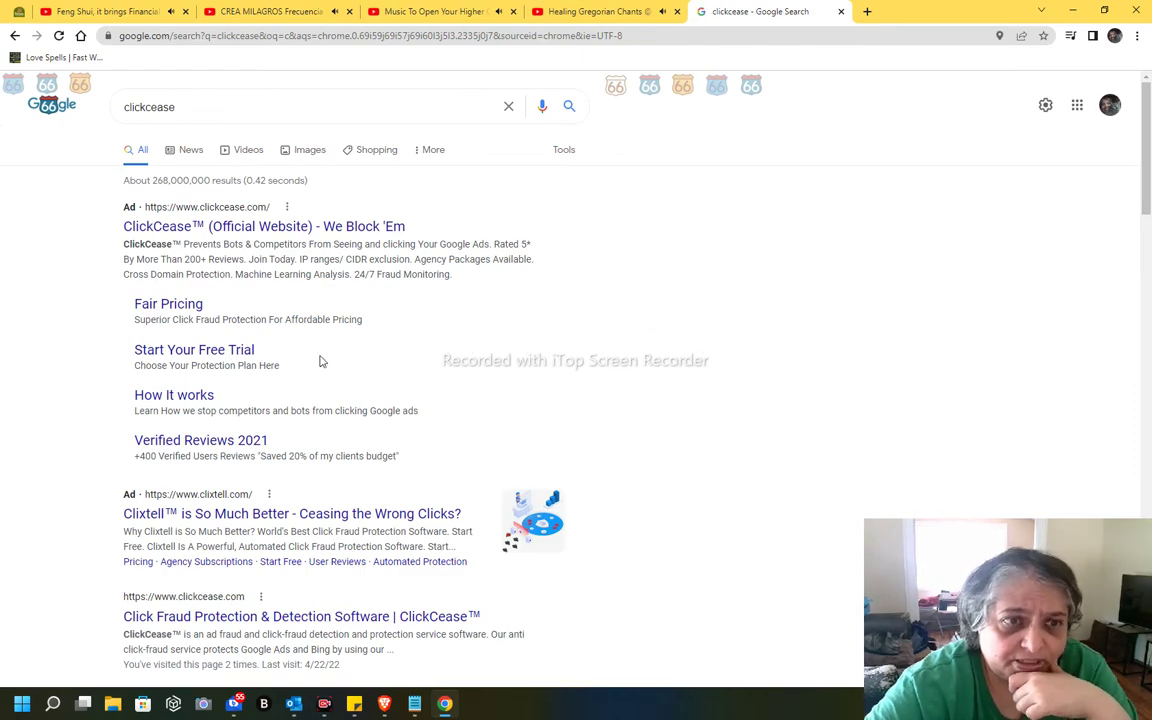
{"action": "scroll", "coordinate": [381, 475], "scroll_direction": "down", "scroll_amount": 2}
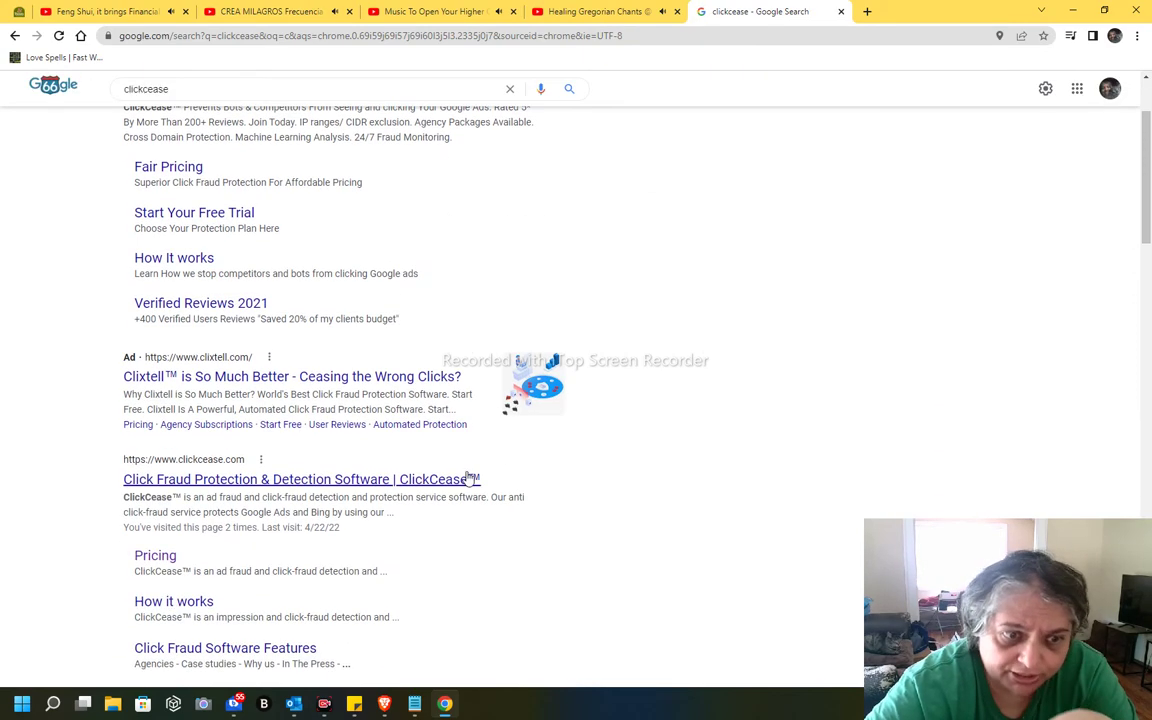
{"action": "left_click", "coordinate": [370, 485]}
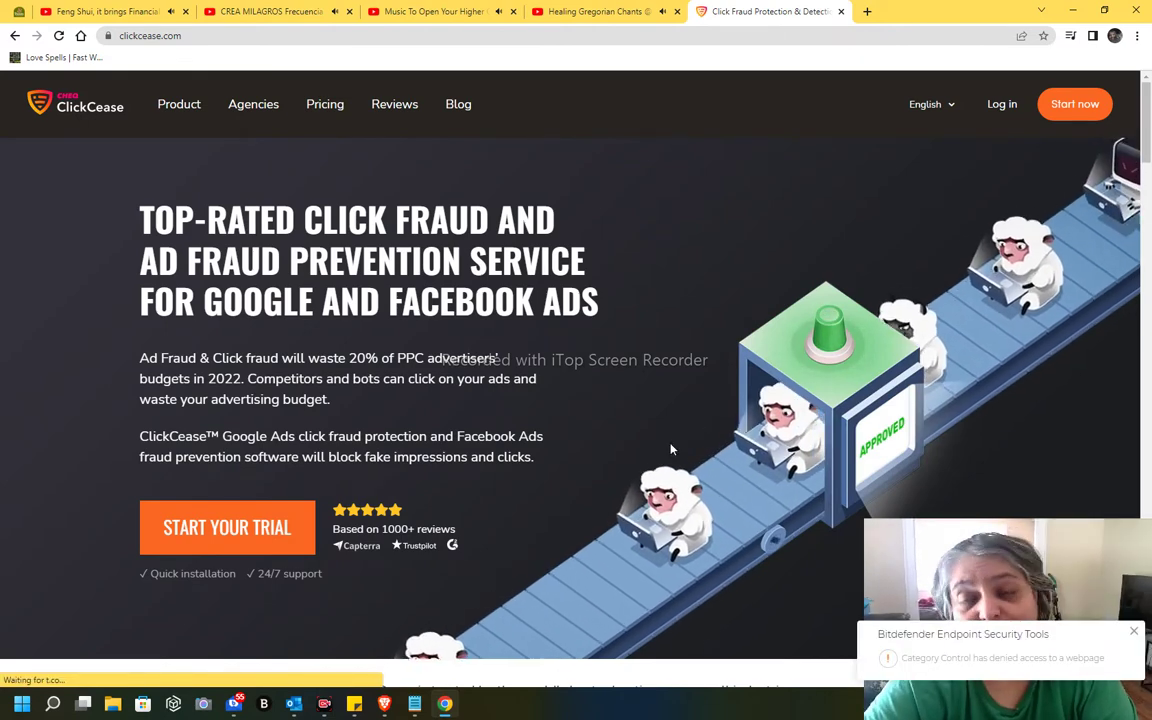
- Minimize Chrome to return to the Quora hacker screen-viewing question in Edge
{"action": "left_click", "coordinate": [1072, 10]}
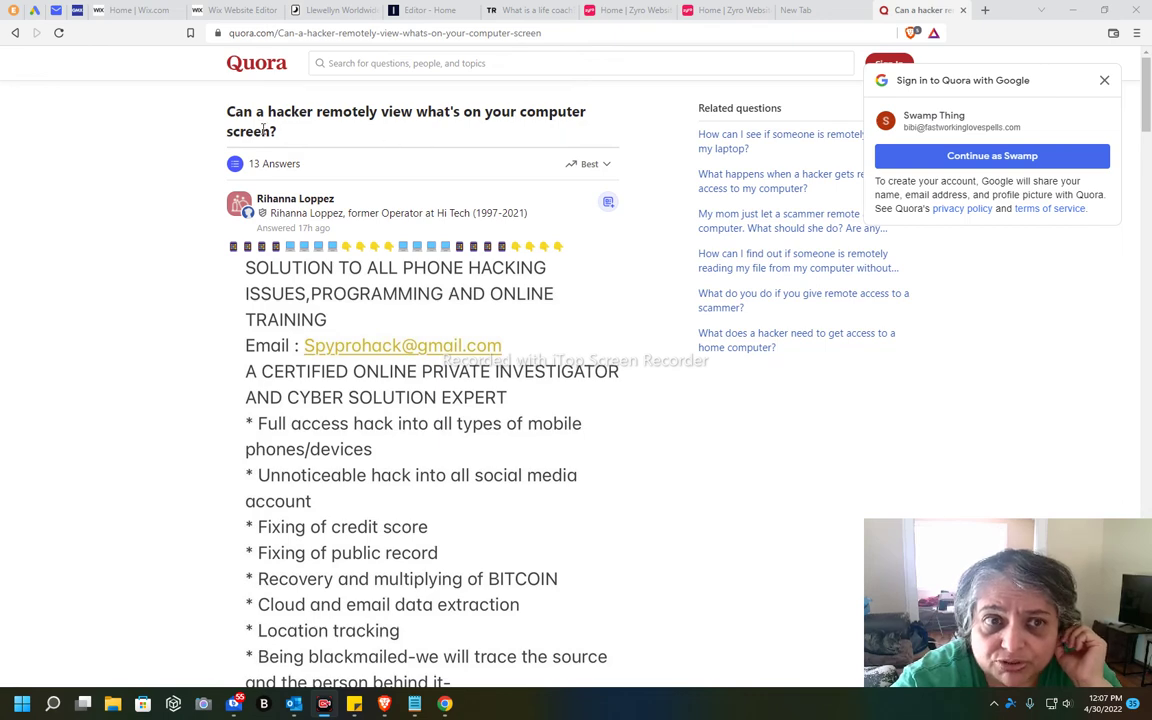
{"action": "scroll", "coordinate": [141, 245], "scroll_direction": "down", "scroll_amount": 3}
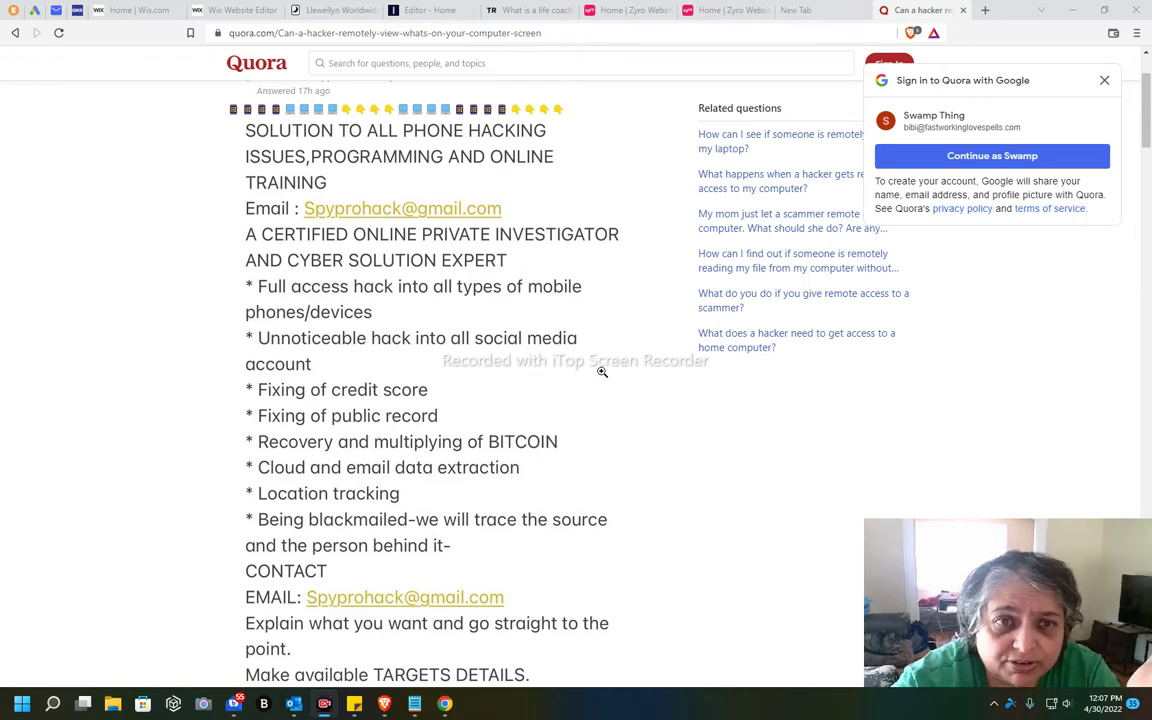
{"action": "scroll", "coordinate": [602, 374], "scroll_direction": "down", "scroll_amount": 2}
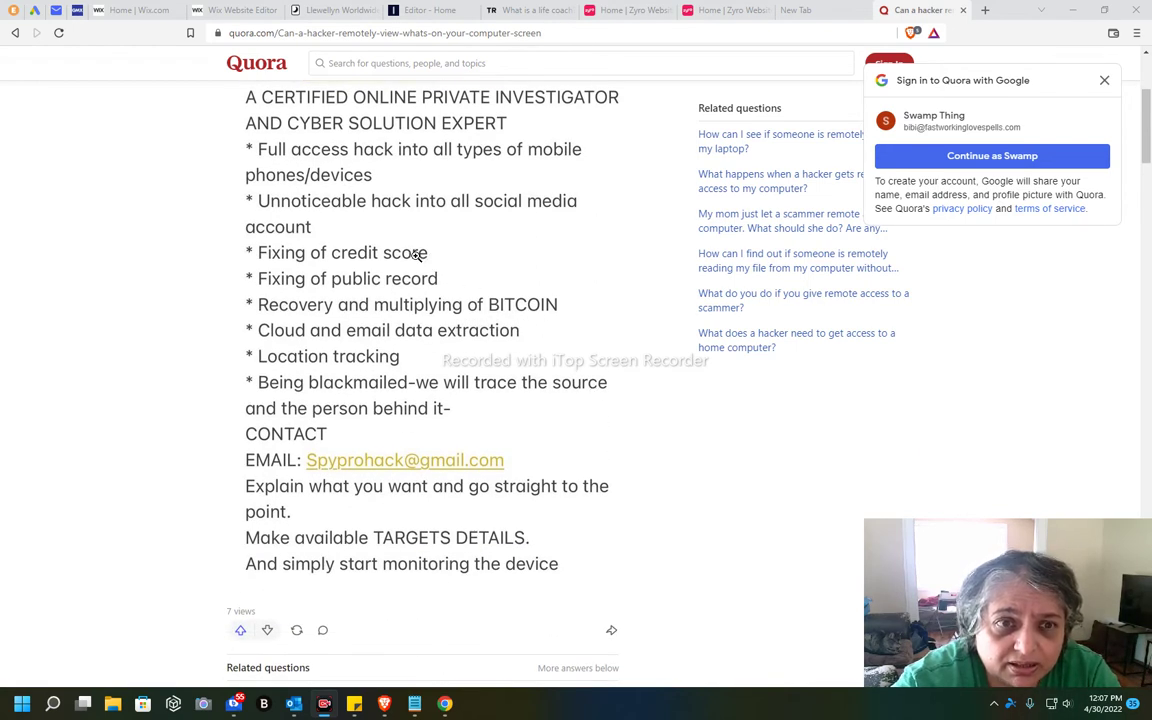
{"action": "scroll", "coordinate": [608, 340], "scroll_direction": "down", "scroll_amount": 2}
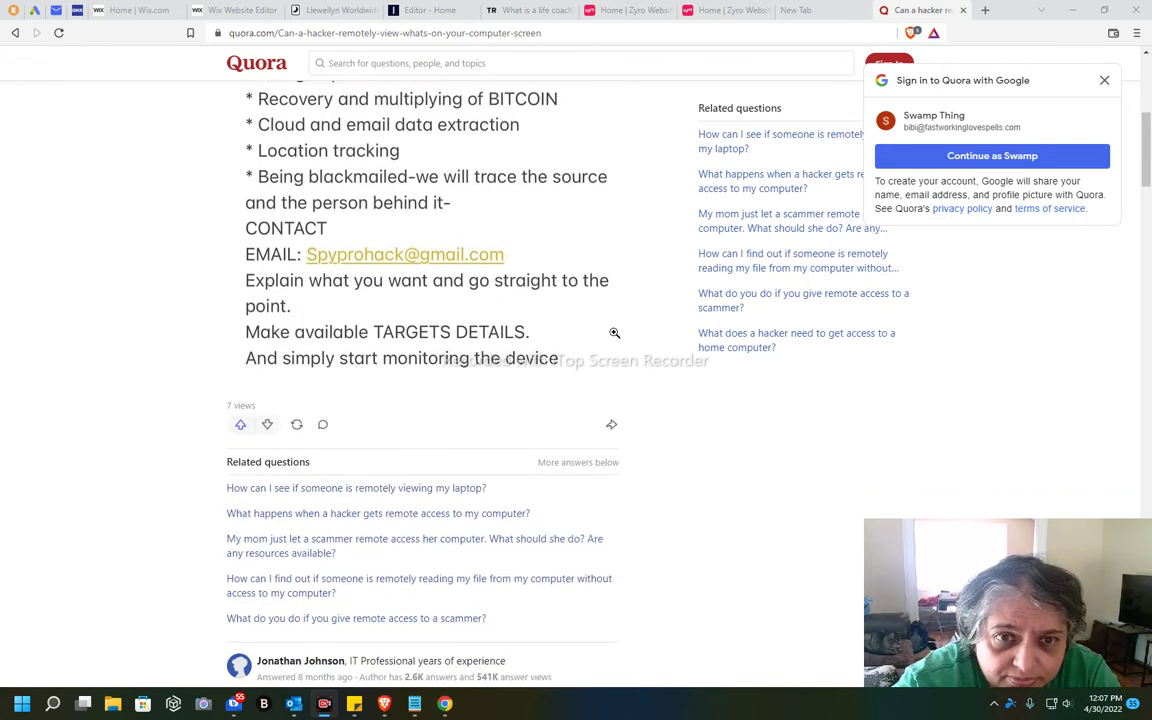
{"action": "scroll", "coordinate": [568, 435], "scroll_direction": "up", "scroll_amount": 1}
{"action": "scroll", "coordinate": [568, 435], "scroll_direction": "up", "scroll_amount": 3}
{"action": "scroll", "coordinate": [540, 430], "scroll_direction": "up", "scroll_amount": 3}
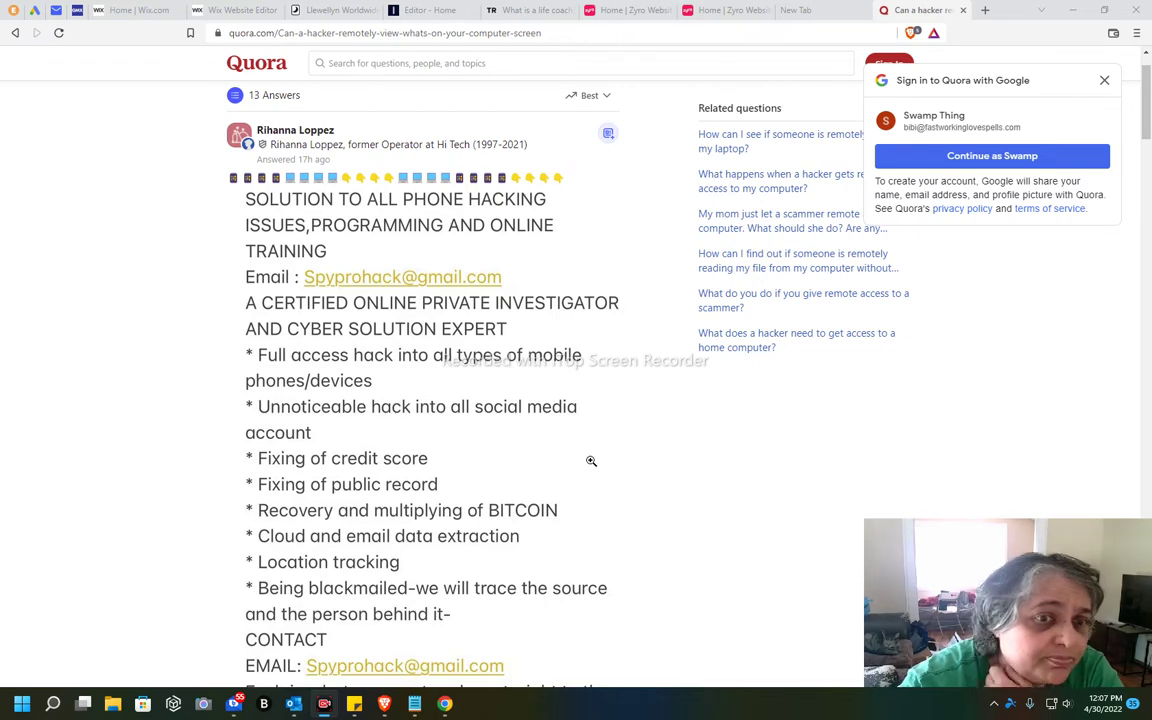
{"action": "scroll", "coordinate": [591, 461], "scroll_direction": "down", "scroll_amount": 3}
{"action": "scroll", "coordinate": [585, 470], "scroll_direction": "down", "scroll_amount": 4}
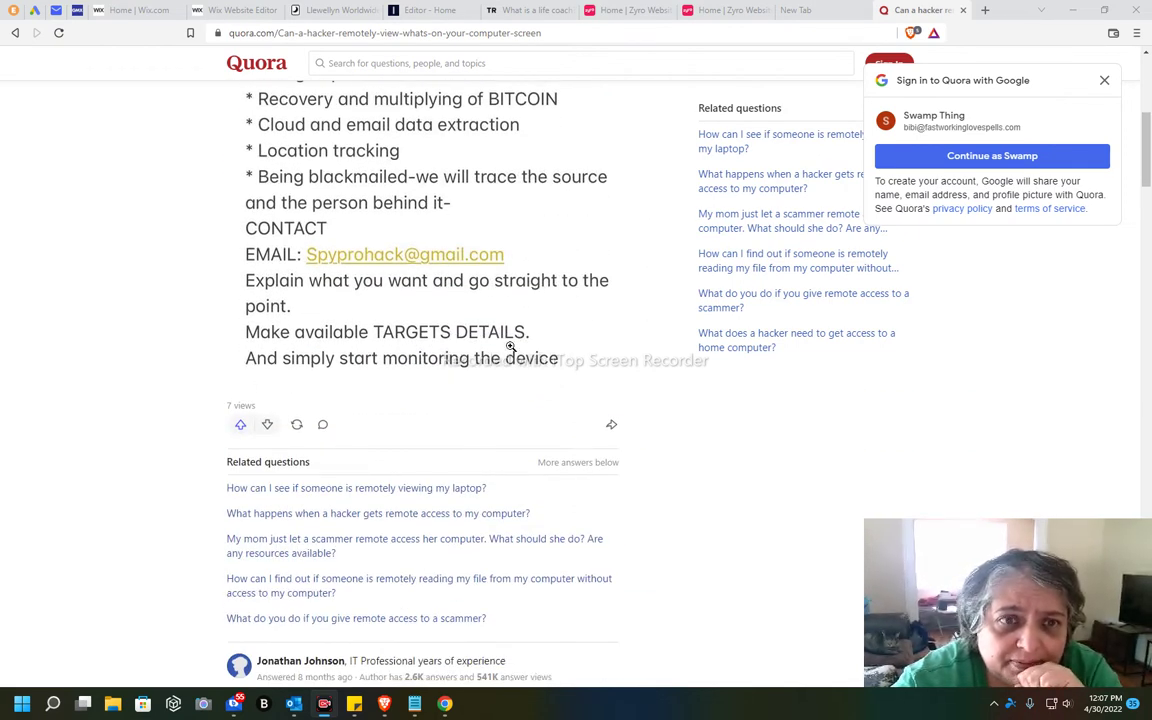
{"action": "scroll", "coordinate": [560, 380], "scroll_direction": "down", "scroll_amount": 5}
{"action": "scroll", "coordinate": [565, 395], "scroll_direction": "down", "scroll_amount": 5}
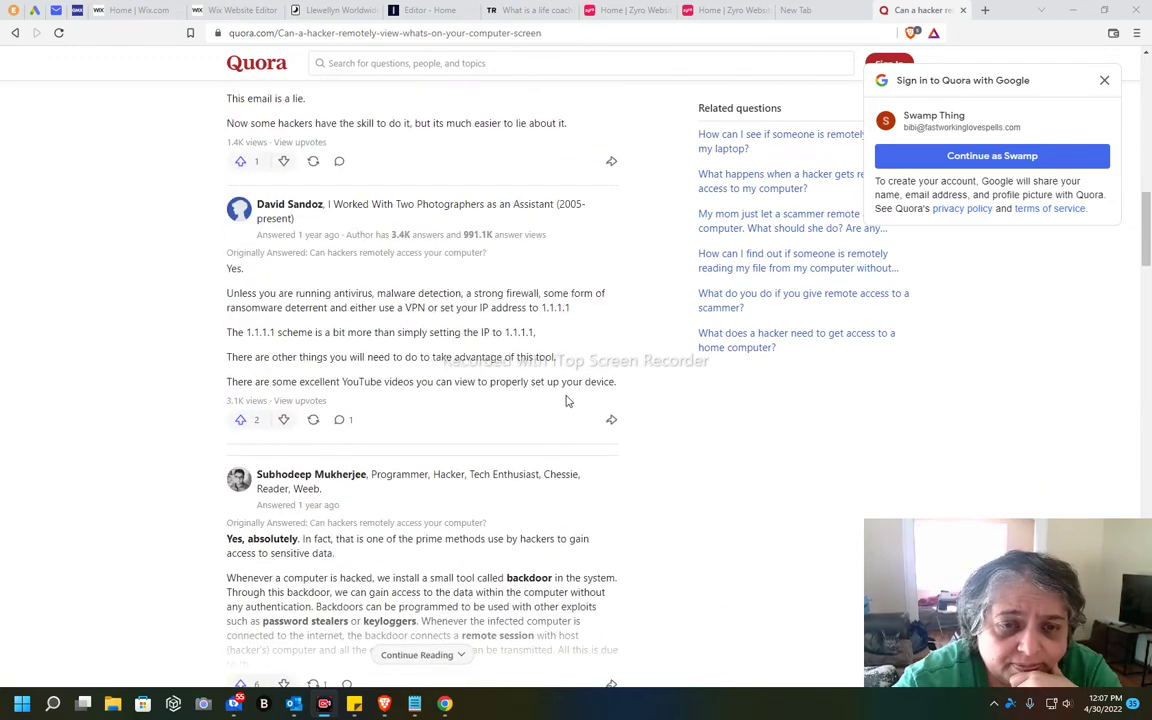
{"action": "scroll", "coordinate": [566, 401], "scroll_direction": "up", "scroll_amount": 5}
{"action": "scroll", "coordinate": [567, 420], "scroll_direction": "up", "scroll_amount": 5}
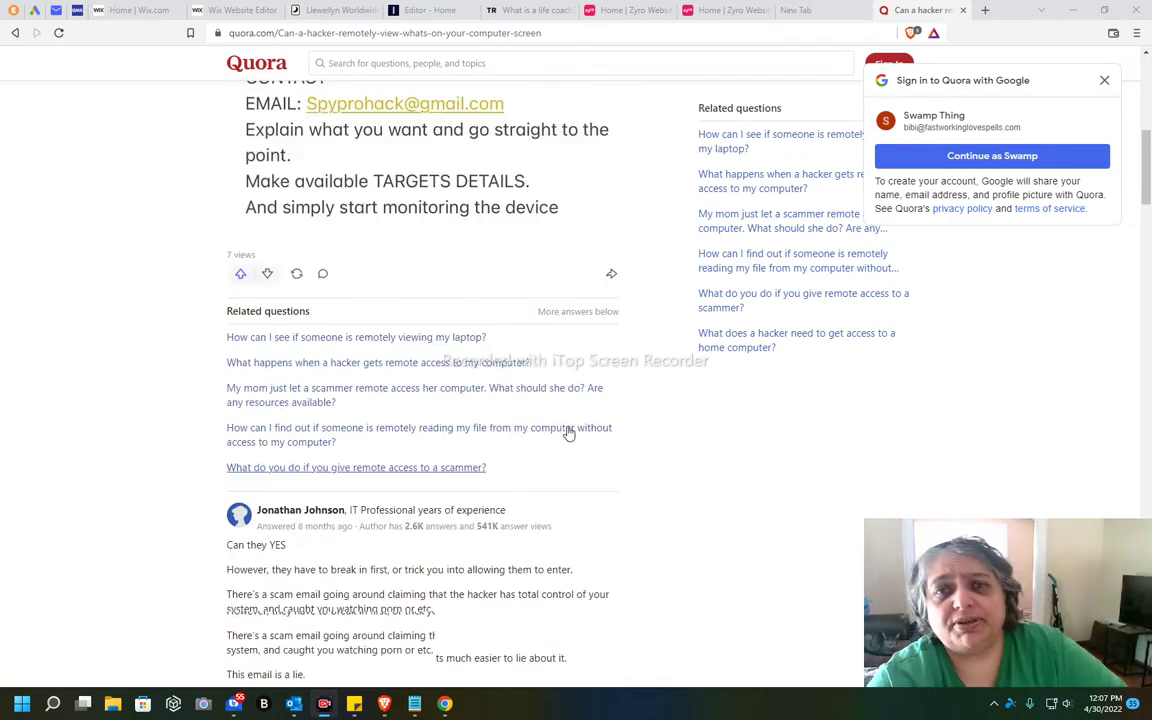
{"action": "scroll", "coordinate": [567, 427], "scroll_direction": "up", "scroll_amount": 4}
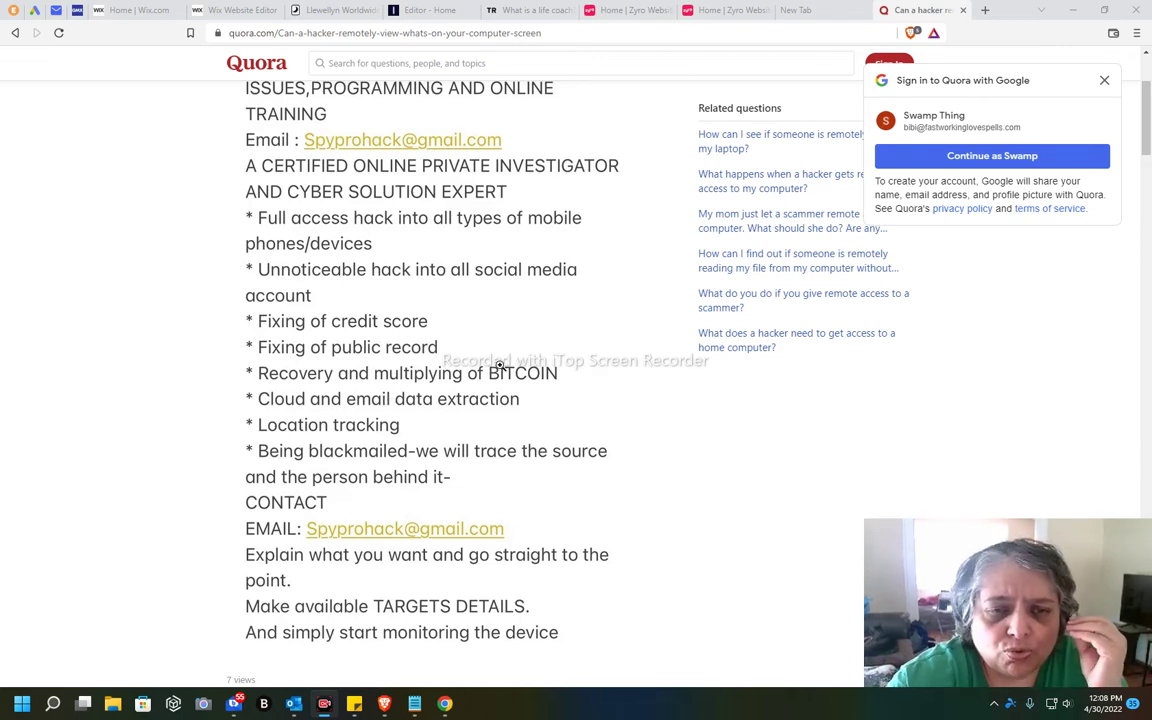
{"action": "scroll", "coordinate": [560, 420], "scroll_direction": "down", "scroll_amount": 1}
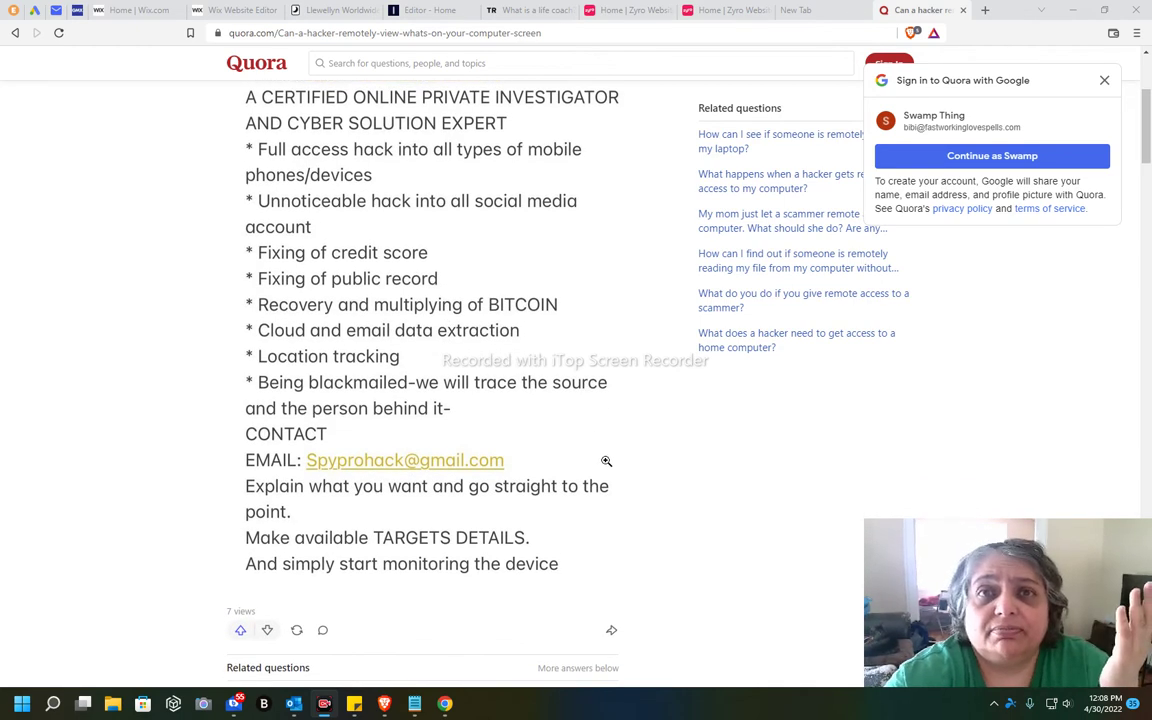
{"action": "scroll", "coordinate": [605, 460], "scroll_direction": "up", "scroll_amount": 3}
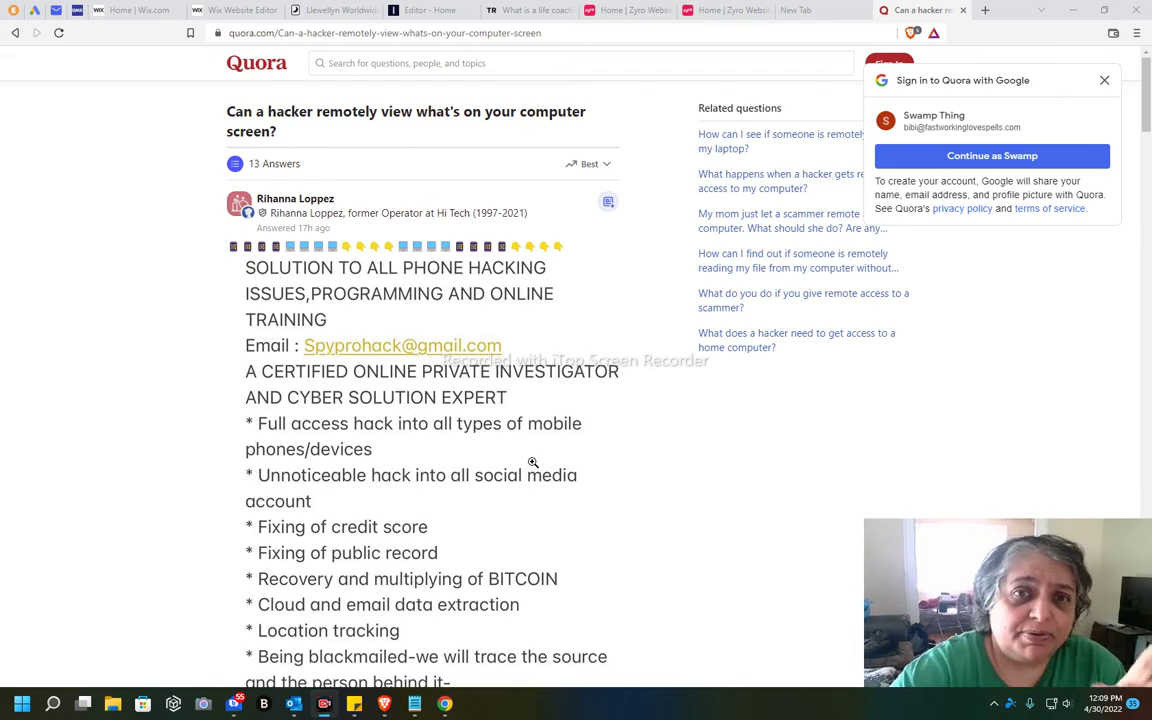
{"action": "scroll", "coordinate": [88, 393], "scroll_direction": "down", "scroll_amount": 3}
{"action": "scroll", "coordinate": [88, 393], "scroll_direction": "down", "scroll_amount": 4}
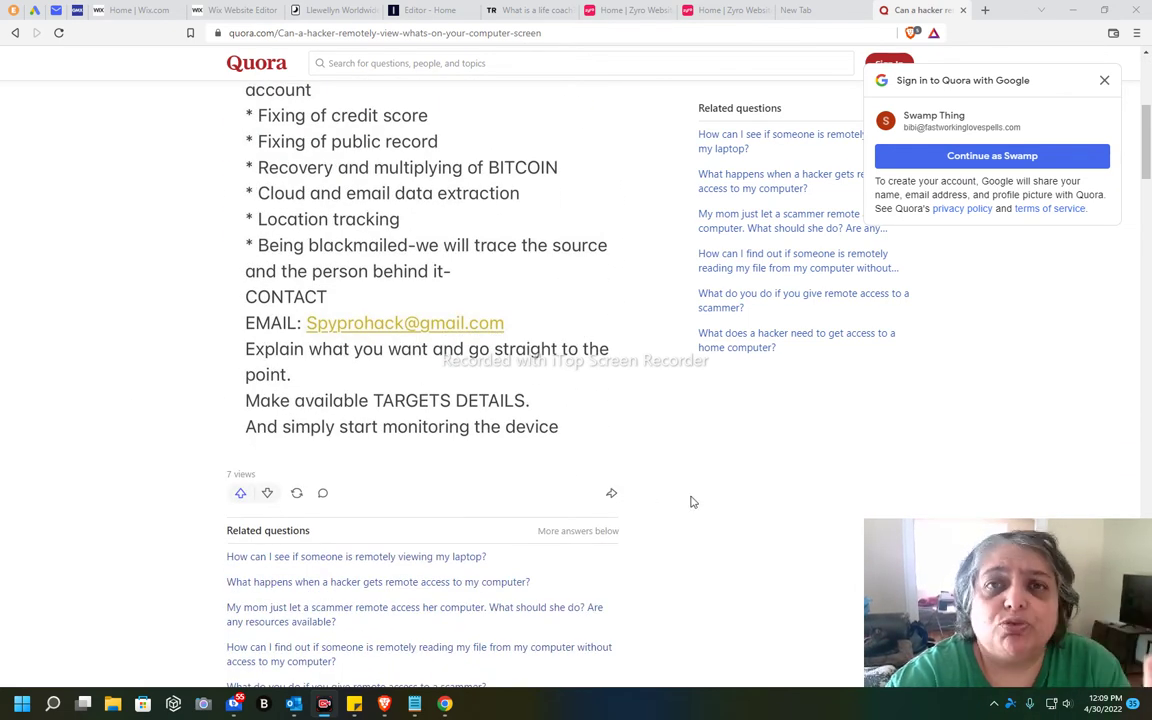
{"action": "scroll", "coordinate": [650, 480], "scroll_direction": "up", "scroll_amount": 4}
{"action": "scroll", "coordinate": [620, 461], "scroll_direction": "up", "scroll_amount": 4}
{"action": "scroll", "coordinate": [620, 461], "scroll_direction": "down", "scroll_amount": 2}
{"action": "scroll", "coordinate": [620, 461], "scroll_direction": "down", "scroll_amount": 1}
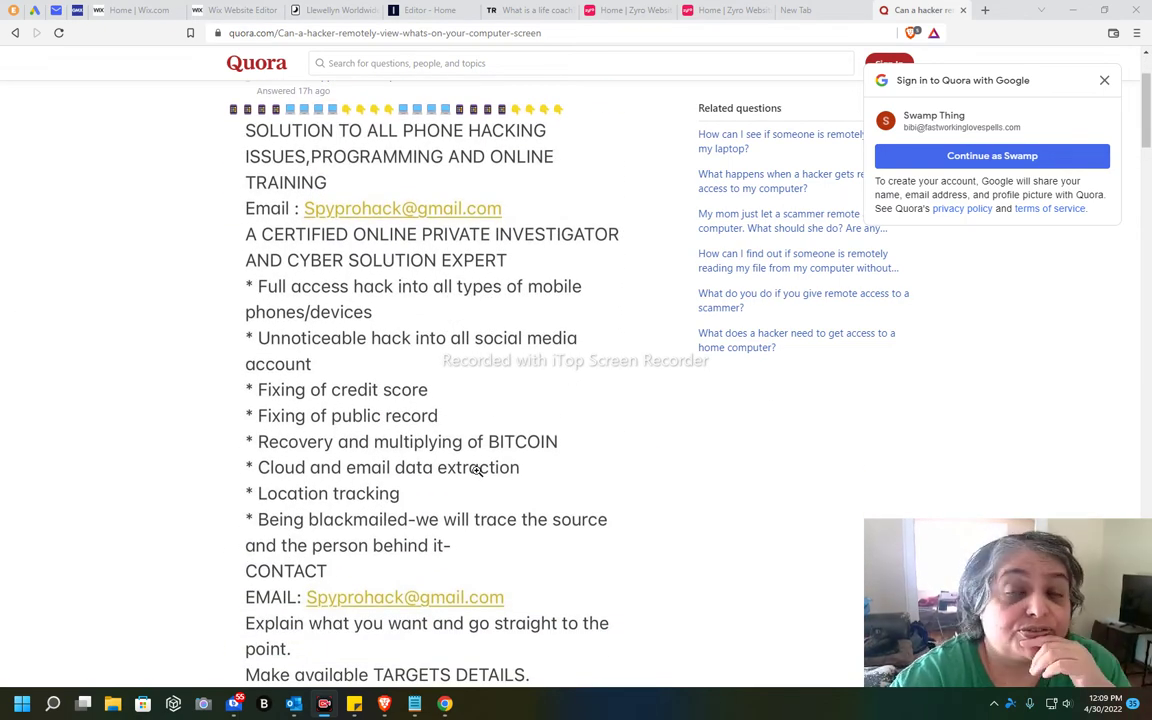
{"action": "scroll", "coordinate": [567, 496], "scroll_direction": "up", "scroll_amount": 1}
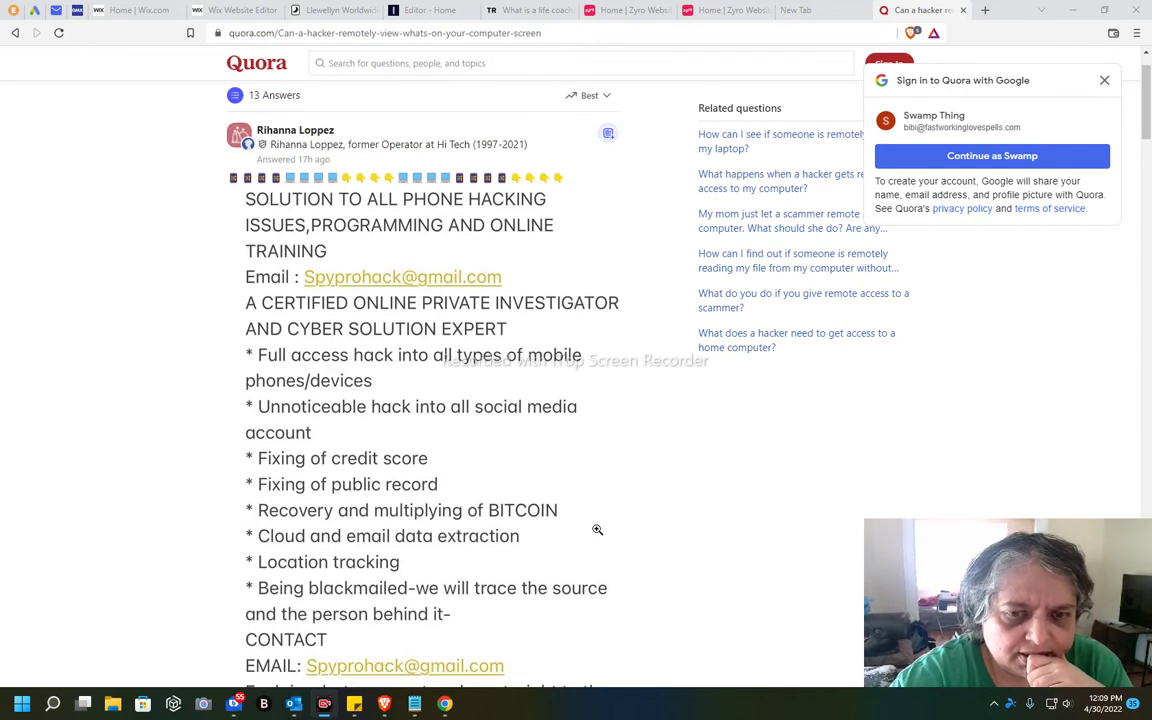
{"action": "scroll", "coordinate": [663, 603], "scroll_direction": "down", "scroll_amount": 4}
{"action": "scroll", "coordinate": [640, 600], "scroll_direction": "down", "scroll_amount": 2}
{"action": "scroll", "coordinate": [630, 595], "scroll_direction": "up", "scroll_amount": 5}
{"action": "scroll", "coordinate": [614, 590], "scroll_direction": "up", "scroll_amount": 2}
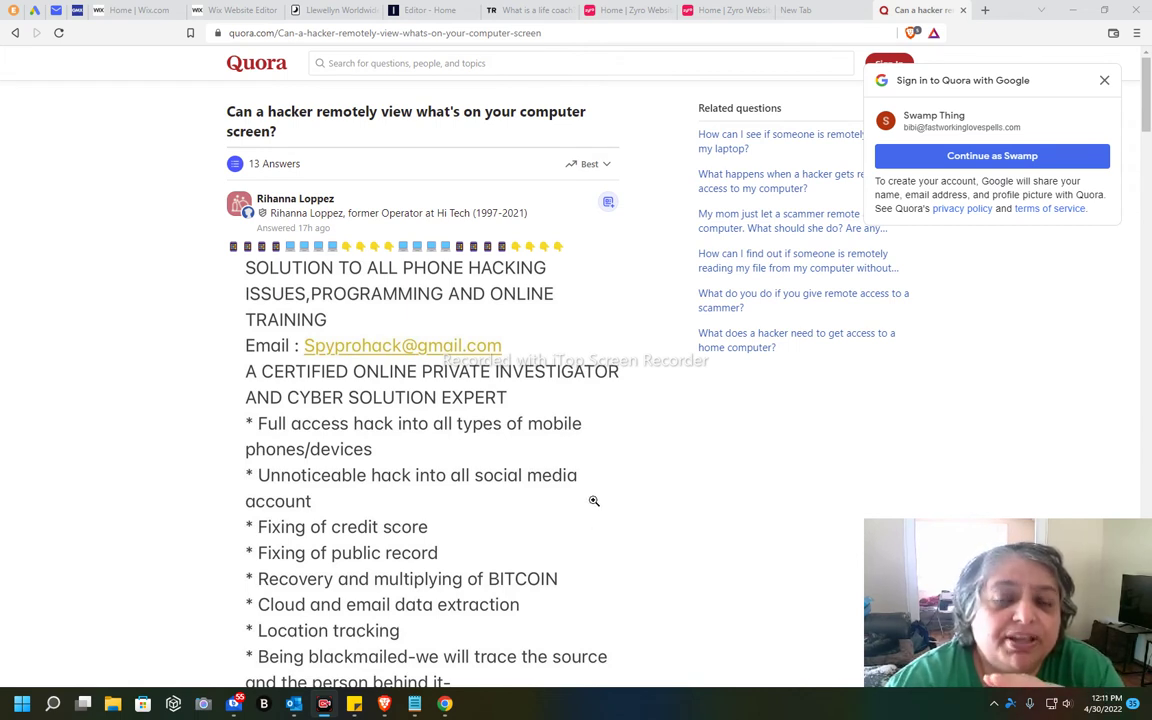
{"action": "scroll", "coordinate": [592, 500], "scroll_direction": "down", "scroll_amount": 2}
{"action": "scroll", "coordinate": [592, 500], "scroll_direction": "down", "scroll_amount": 2}
{"action": "scroll", "coordinate": [592, 500], "scroll_direction": "down", "scroll_amount": 2}
{"action": "scroll", "coordinate": [592, 500], "scroll_direction": "up", "scroll_amount": 1}
{"action": "scroll", "coordinate": [590, 500], "scroll_direction": "up", "scroll_amount": 3}
{"action": "scroll", "coordinate": [590, 500], "scroll_direction": "up", "scroll_amount": 1}
{"action": "scroll", "coordinate": [547, 498], "scroll_direction": "down", "scroll_amount": 4}
{"action": "scroll", "coordinate": [547, 498], "scroll_direction": "down", "scroll_amount": 3}
{"action": "scroll", "coordinate": [547, 498], "scroll_direction": "up", "scroll_amount": 3}
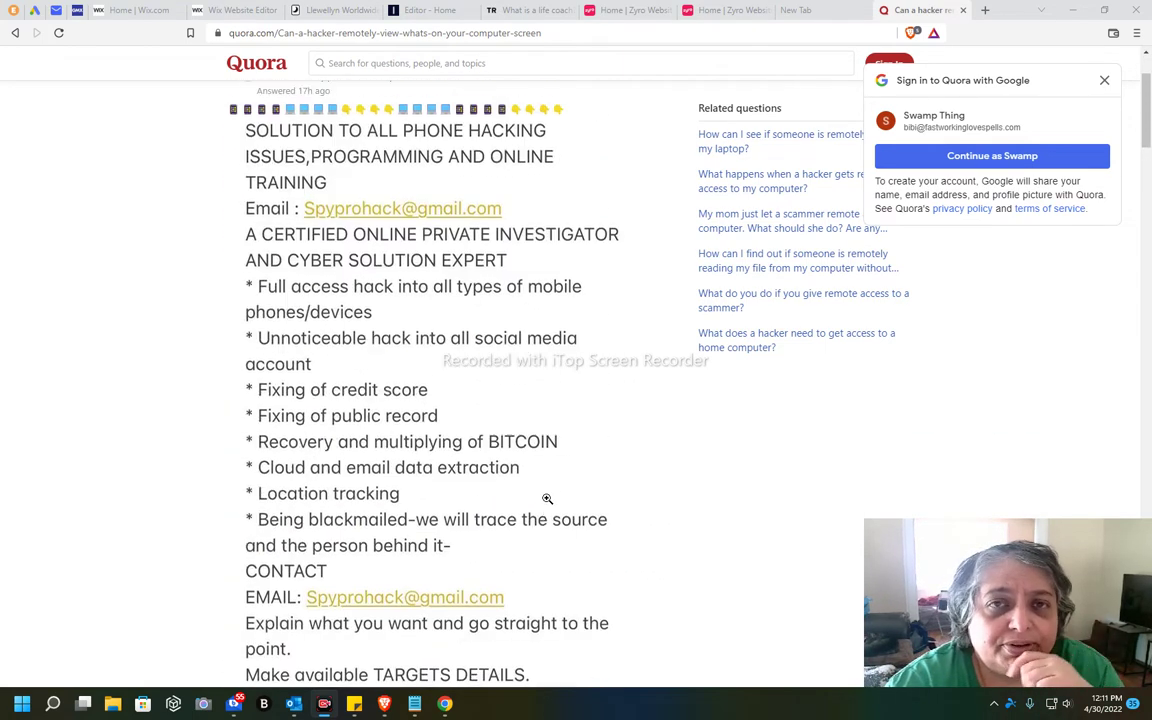
{"action": "scroll", "coordinate": [547, 498], "scroll_direction": "up", "scroll_amount": 1}
{"action": "scroll", "coordinate": [547, 498], "scroll_direction": "up", "scroll_amount": 1}
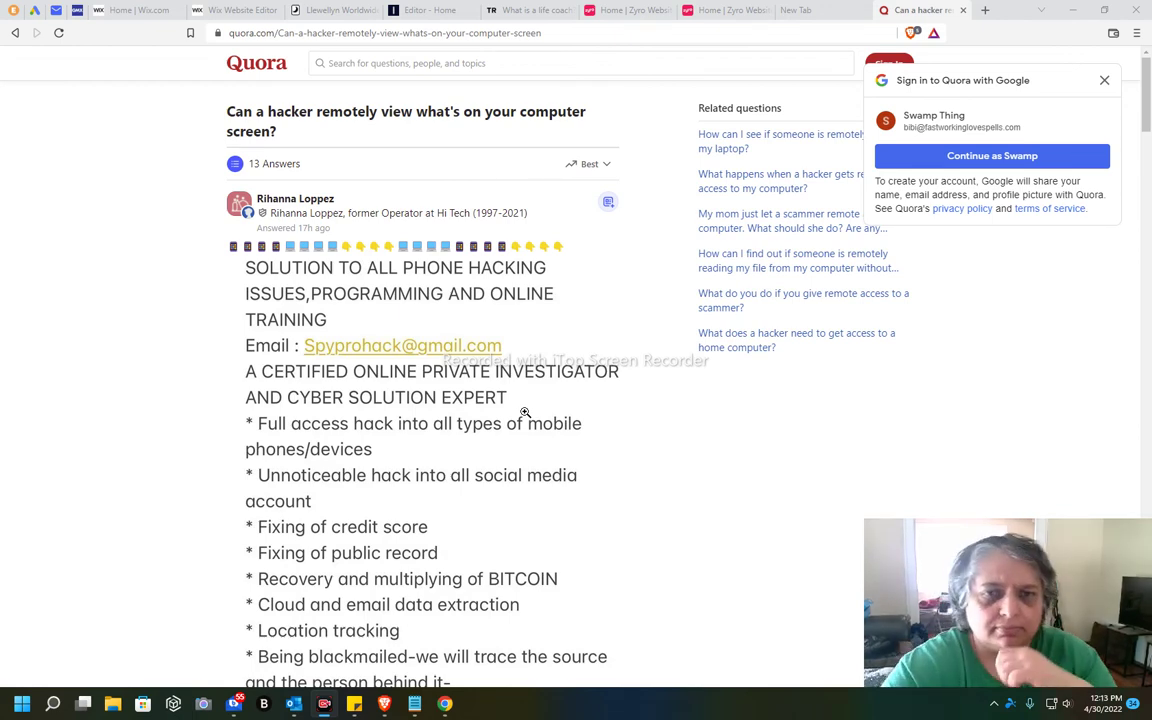
{"action": "scroll", "coordinate": [563, 431], "scroll_direction": "down", "scroll_amount": 2}
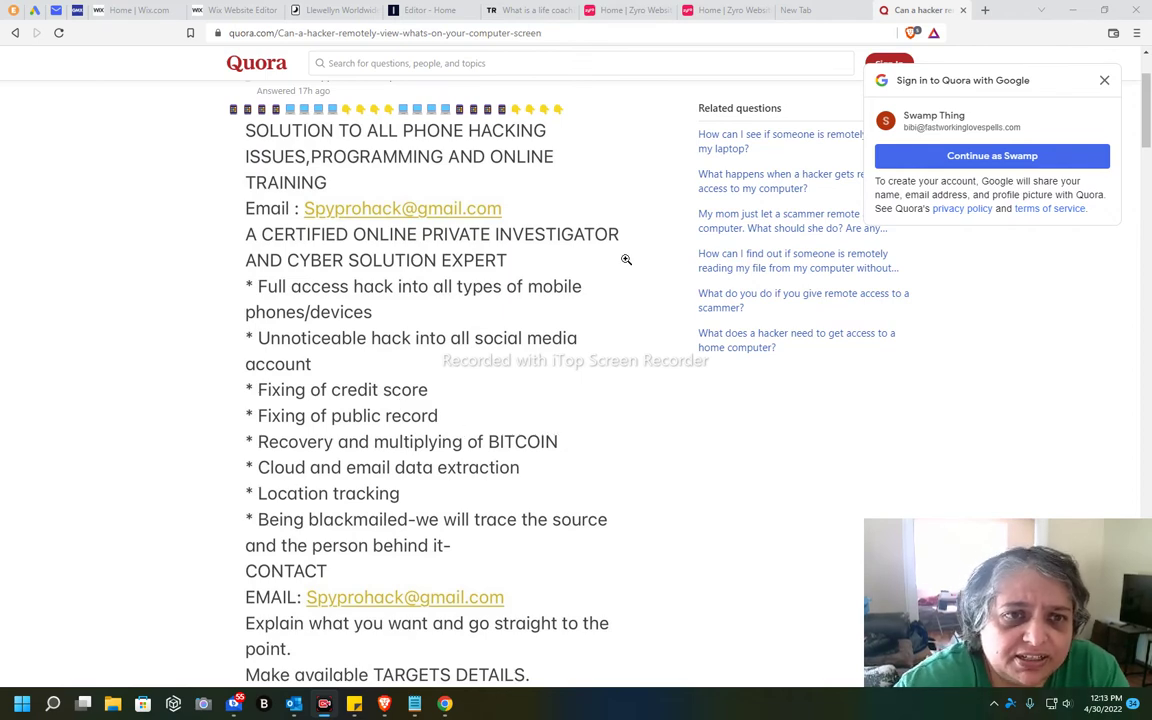
{"action": "scroll", "coordinate": [578, 302], "scroll_direction": "up", "scroll_amount": 2}
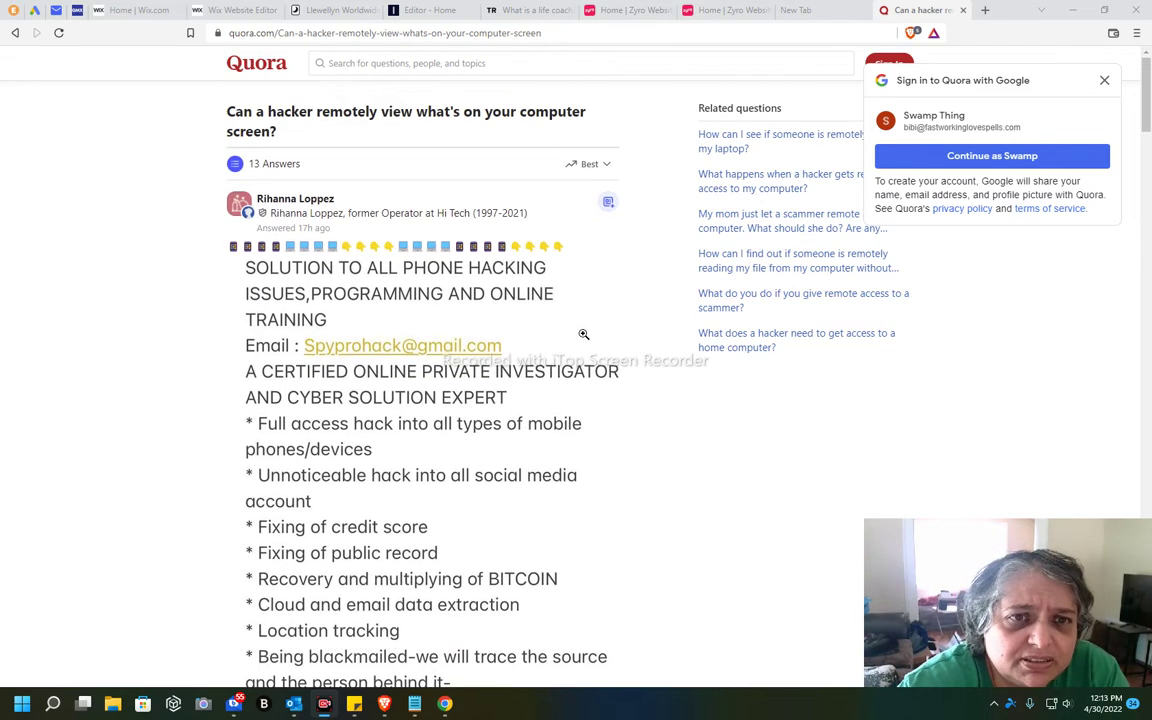
{"action": "scroll", "coordinate": [380, 390], "scroll_direction": "down", "scroll_amount": 3}
{"action": "scroll", "coordinate": [540, 425], "scroll_direction": "up", "scroll_amount": 3}
{"action": "scroll", "coordinate": [568, 457], "scroll_direction": "down", "scroll_amount": 5}
{"action": "scroll", "coordinate": [568, 457], "scroll_direction": "down", "scroll_amount": 3}
{"action": "scroll", "coordinate": [565, 465], "scroll_direction": "down", "scroll_amount": 5}
{"action": "scroll", "coordinate": [560, 470], "scroll_direction": "down", "scroll_amount": 5}
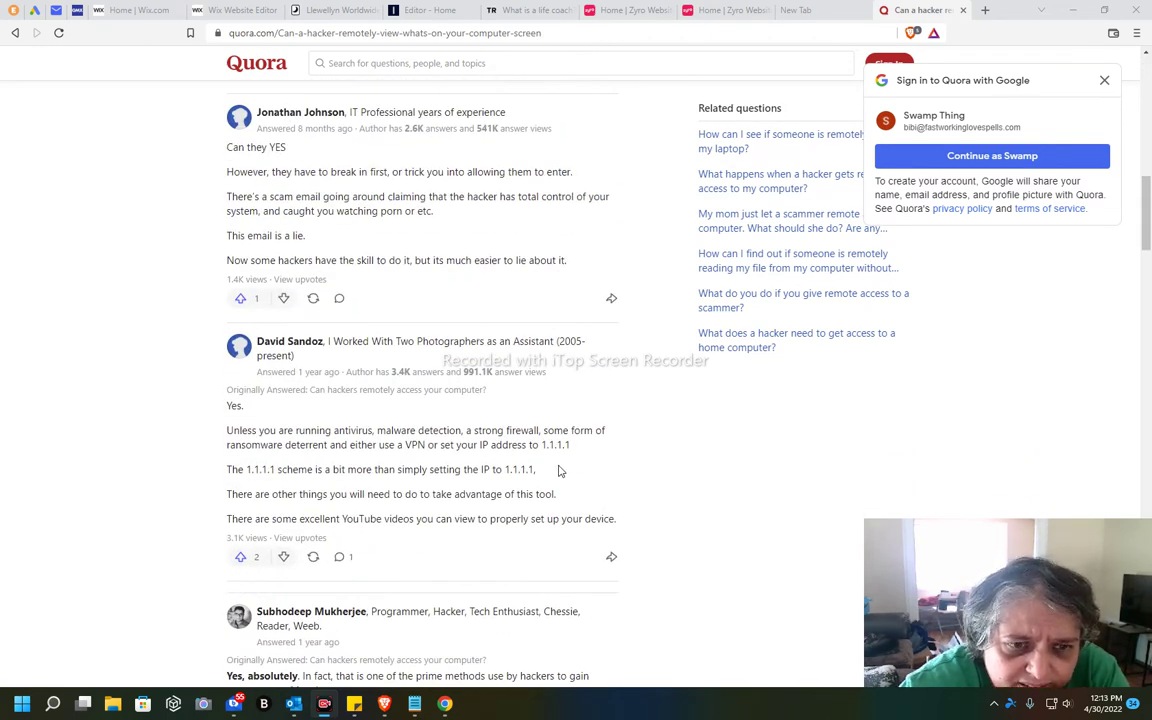
{"action": "scroll", "coordinate": [558, 470], "scroll_direction": "up", "scroll_amount": 3}
- Go back from the Quora page to the Brave results for 'hackers recording my screen'
{"action": "left_click", "coordinate": [15, 33]}
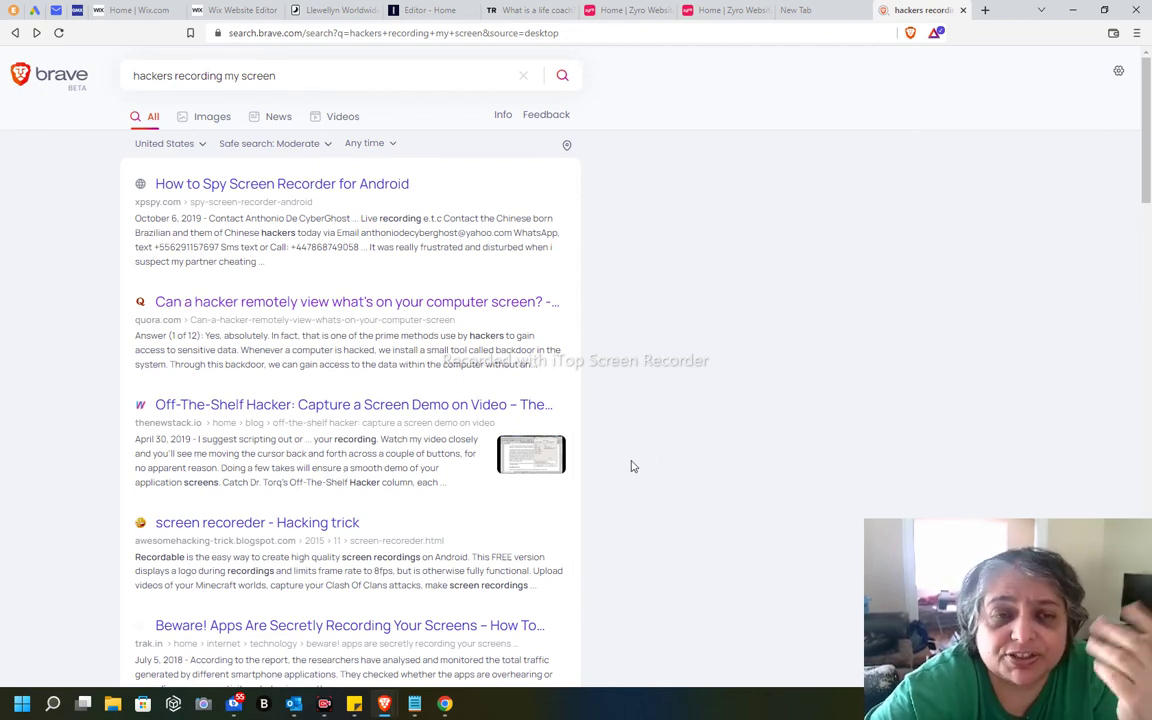
{"action": "scroll", "coordinate": [641, 462], "scroll_direction": "down", "scroll_amount": 1}
{"action": "scroll", "coordinate": [580, 462], "scroll_direction": "down", "scroll_amount": 1}
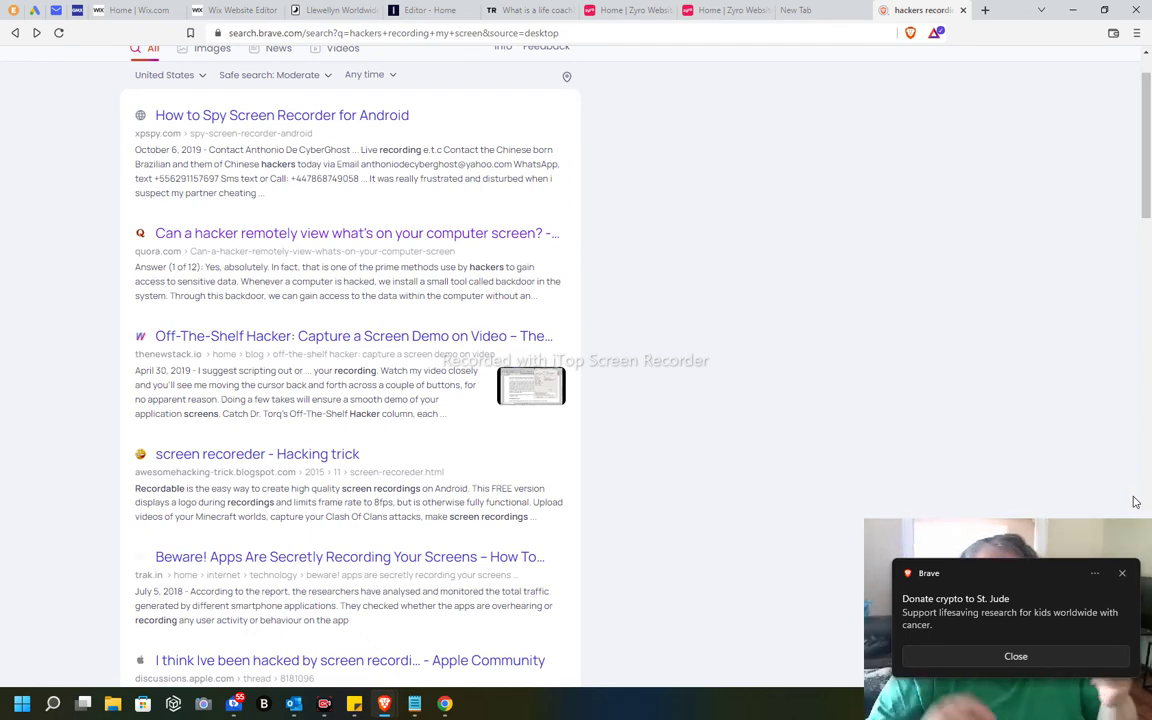
- Close the Brave crypto donation notification over the search results
{"action": "left_click", "coordinate": [1126, 577]}
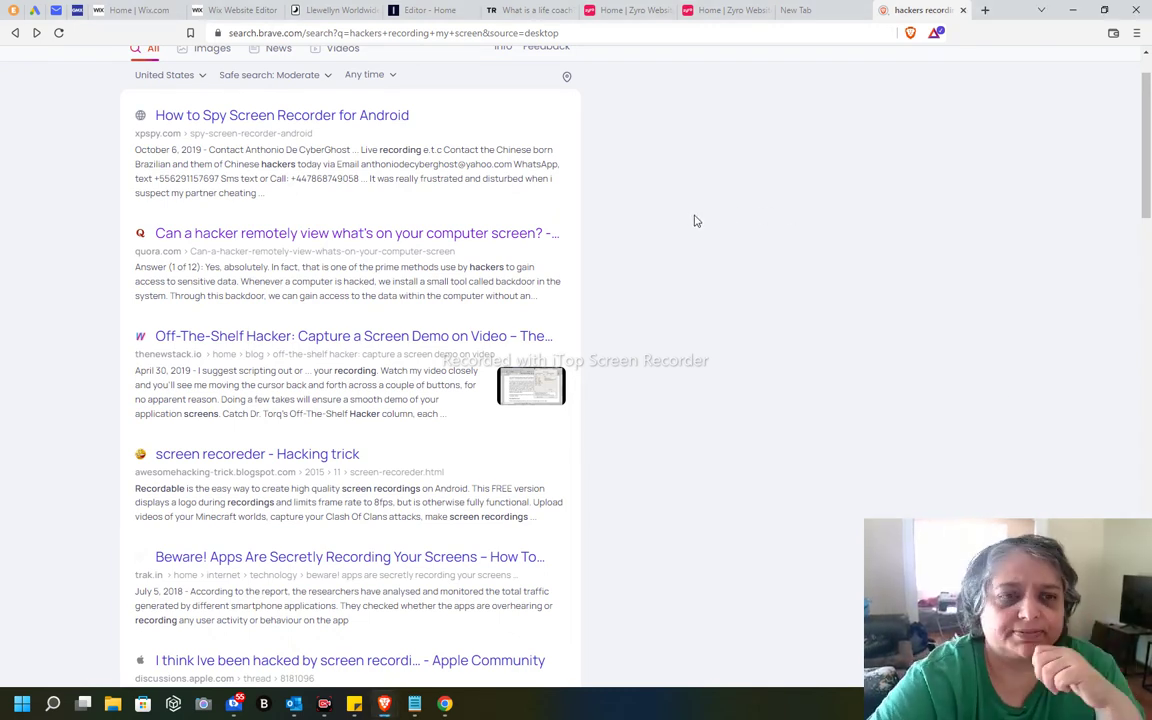
{"action": "scroll", "coordinate": [710, 290], "scroll_direction": "down", "scroll_amount": 4}
{"action": "scroll", "coordinate": [700, 300], "scroll_direction": "down", "scroll_amount": 3}
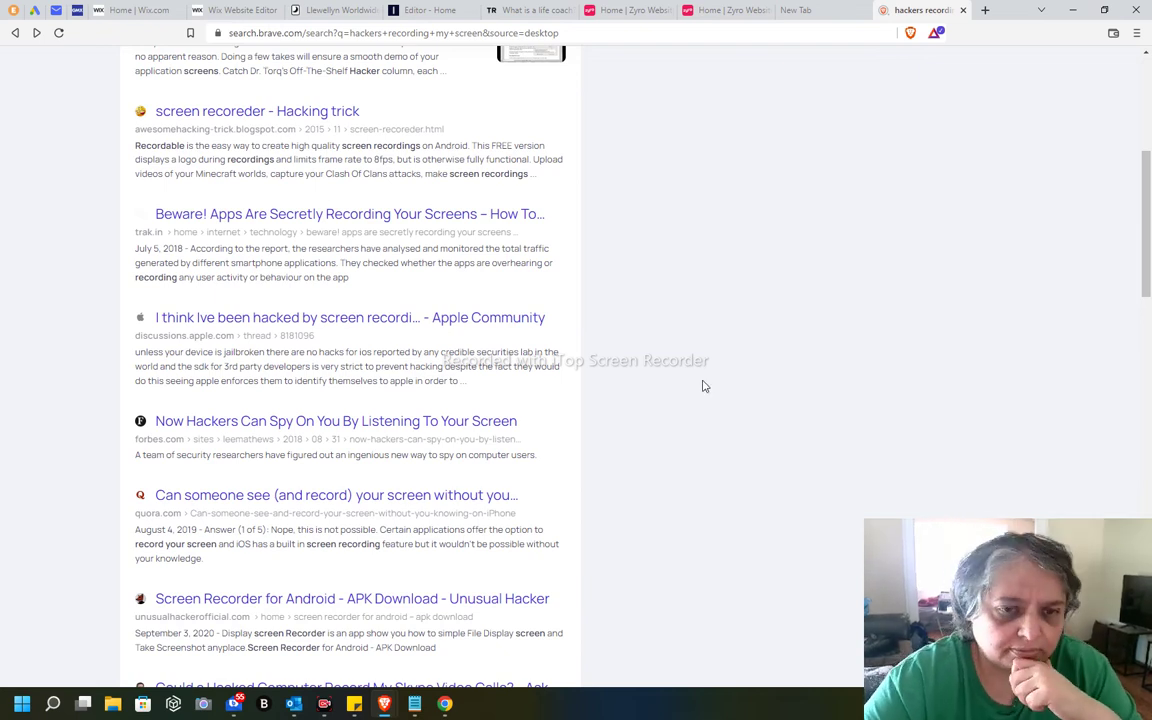
{"action": "scroll", "coordinate": [817, 319], "scroll_direction": "down", "scroll_amount": 1}
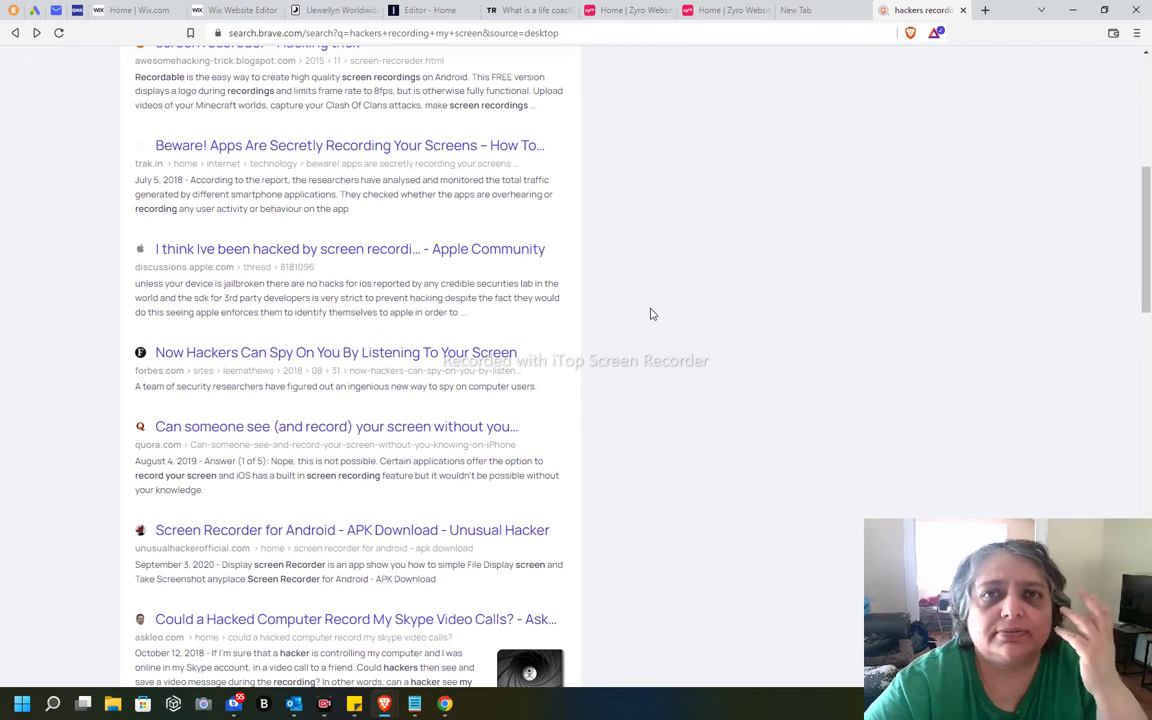
{"action": "scroll", "coordinate": [650, 314], "scroll_direction": "up", "scroll_amount": 1}
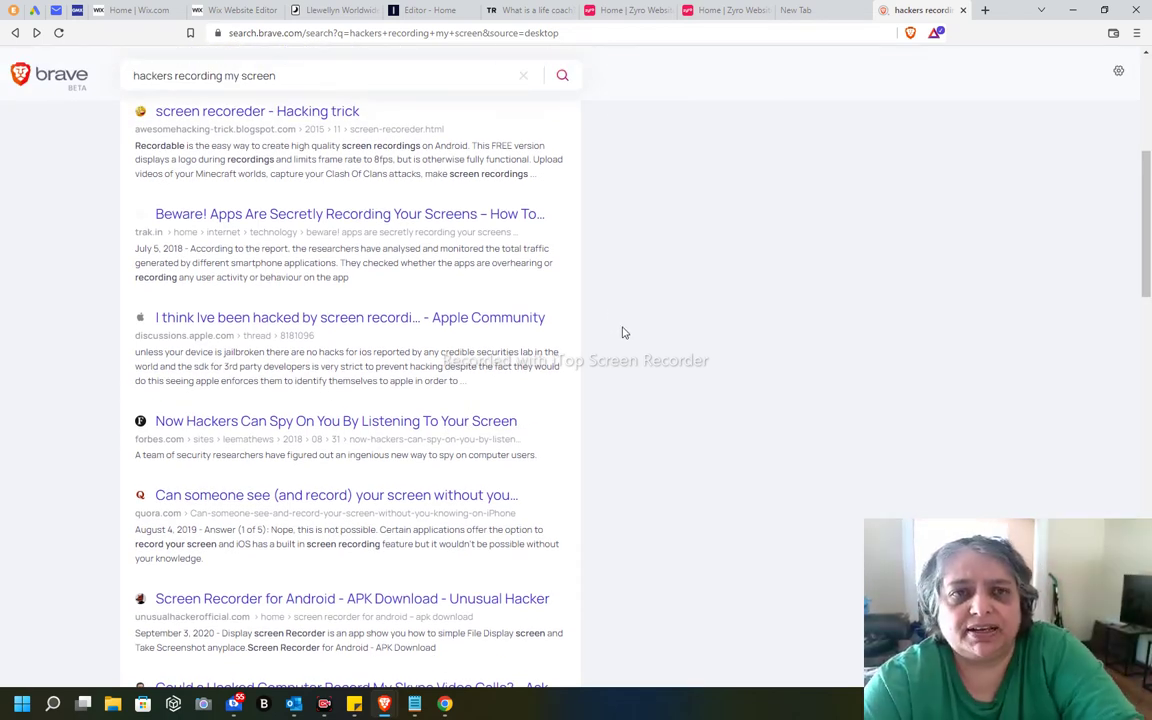
{"action": "scroll", "coordinate": [633, 343], "scroll_direction": "up", "scroll_amount": 2}
{"action": "scroll", "coordinate": [630, 345], "scroll_direction": "up", "scroll_amount": 2}
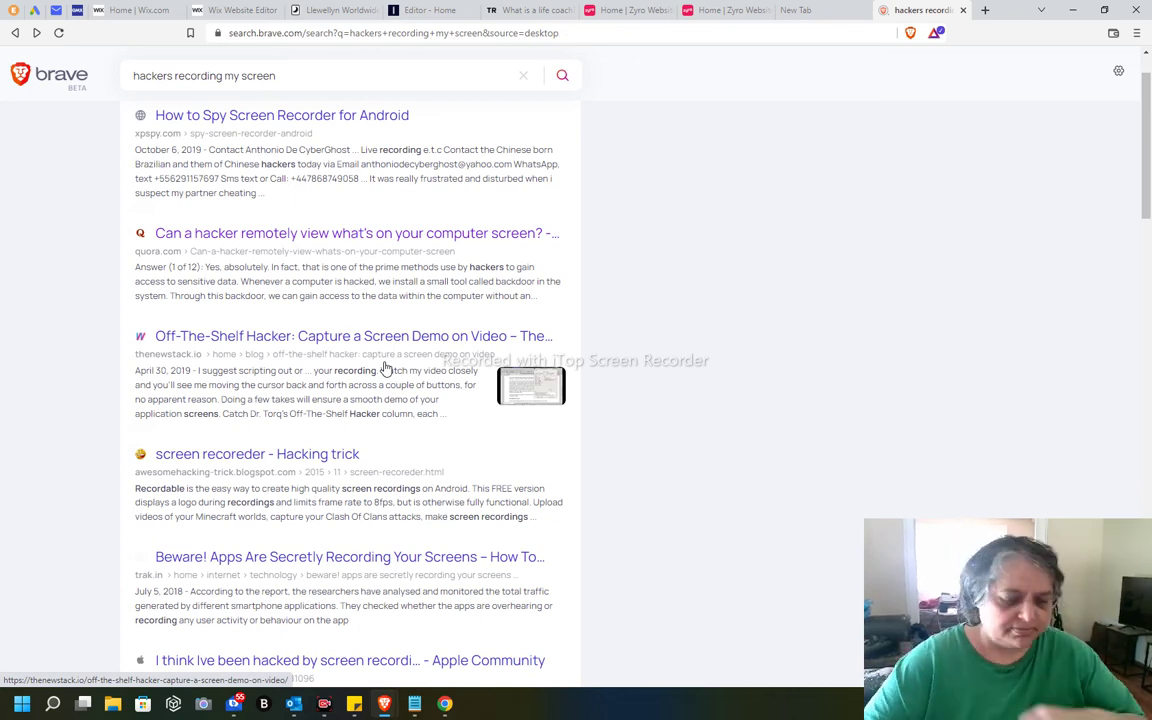
{"action": "scroll", "coordinate": [740, 361], "scroll_direction": "up", "scroll_amount": 1}
{"action": "scroll", "coordinate": [740, 361], "scroll_direction": "up", "scroll_amount": 1}
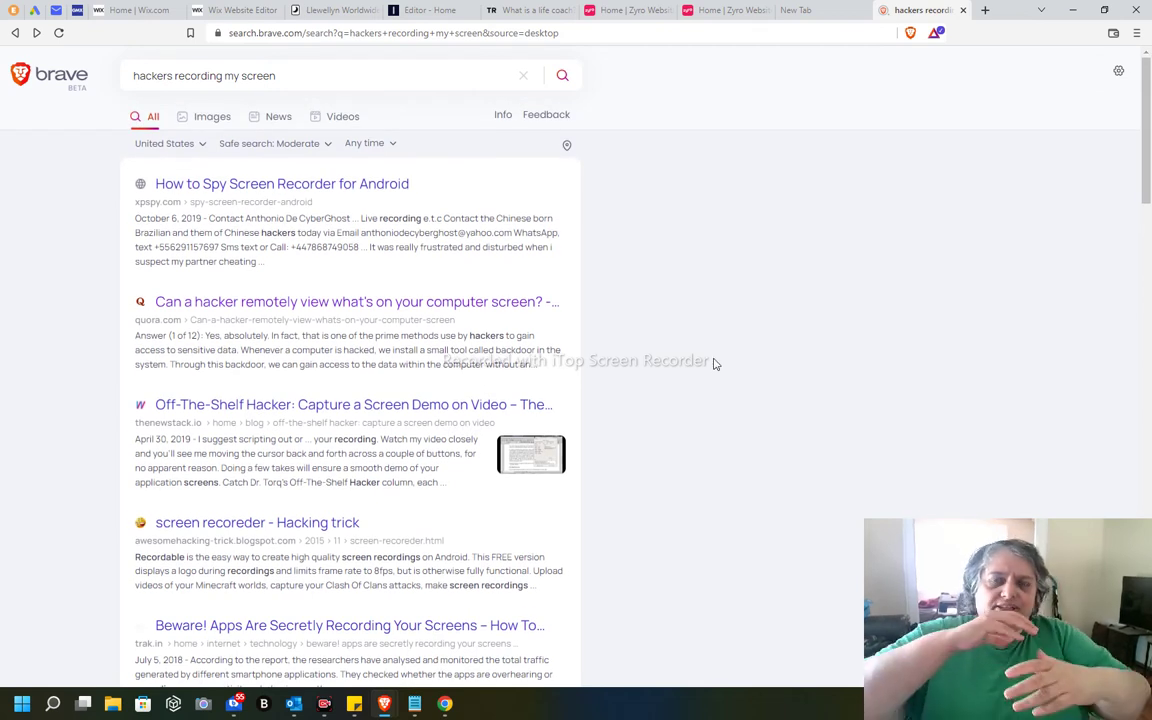